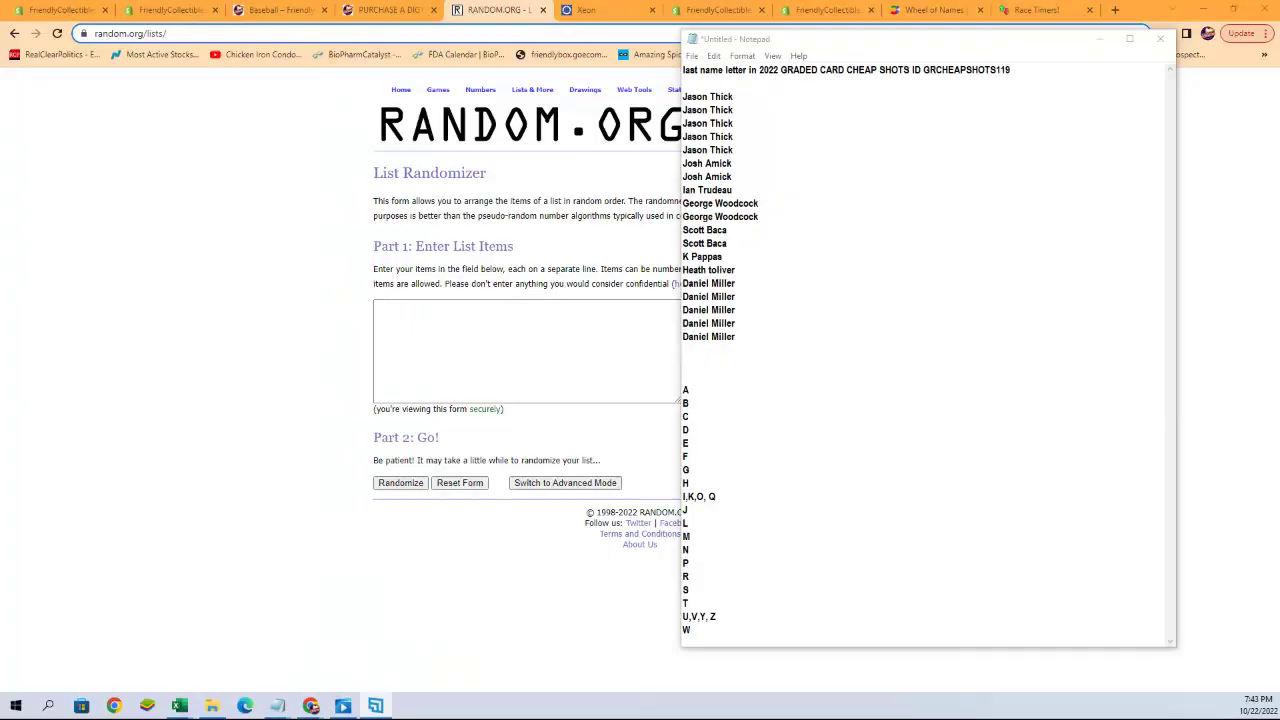
Step: Copy the owner names from Notepad into the List Randomizer's item box, removing the trailing blank line
{"action": "left_click_drag", "start_coordinate": [736, 338], "coordinate": [684, 96]}
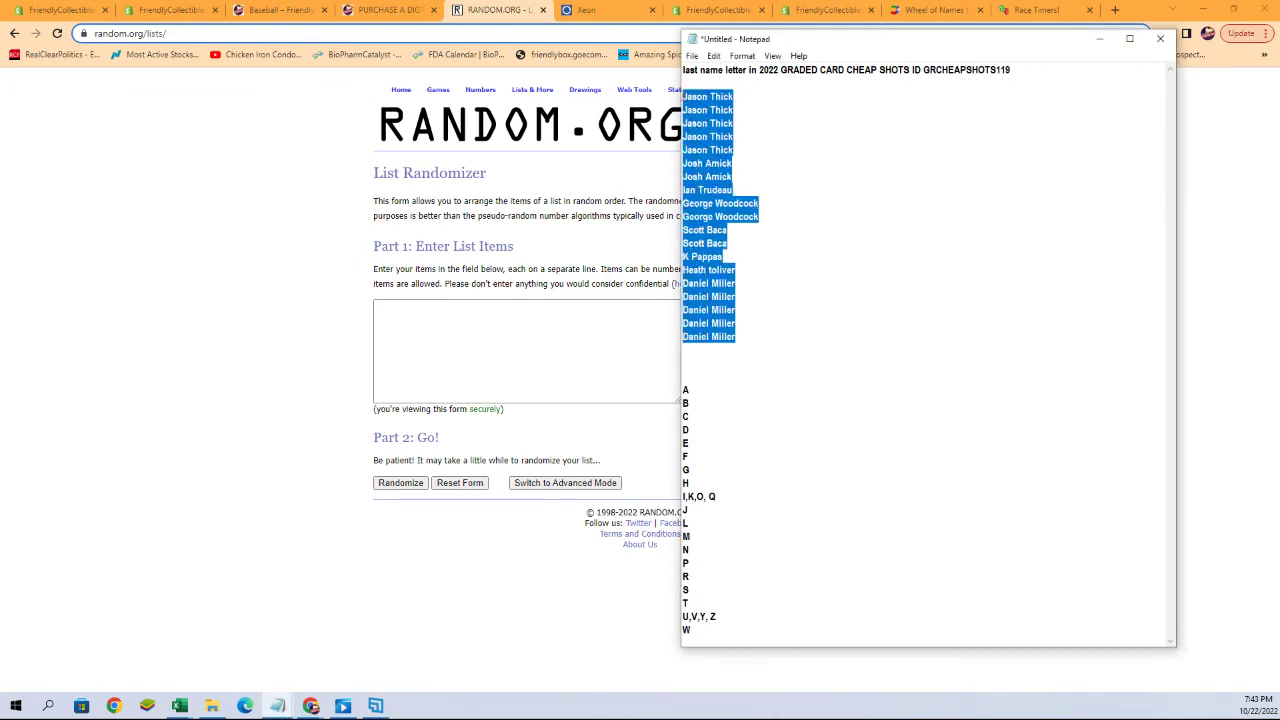
{"action": "right_click", "coordinate": [690, 100]}
{"action": "left_click", "coordinate": [720, 140]}
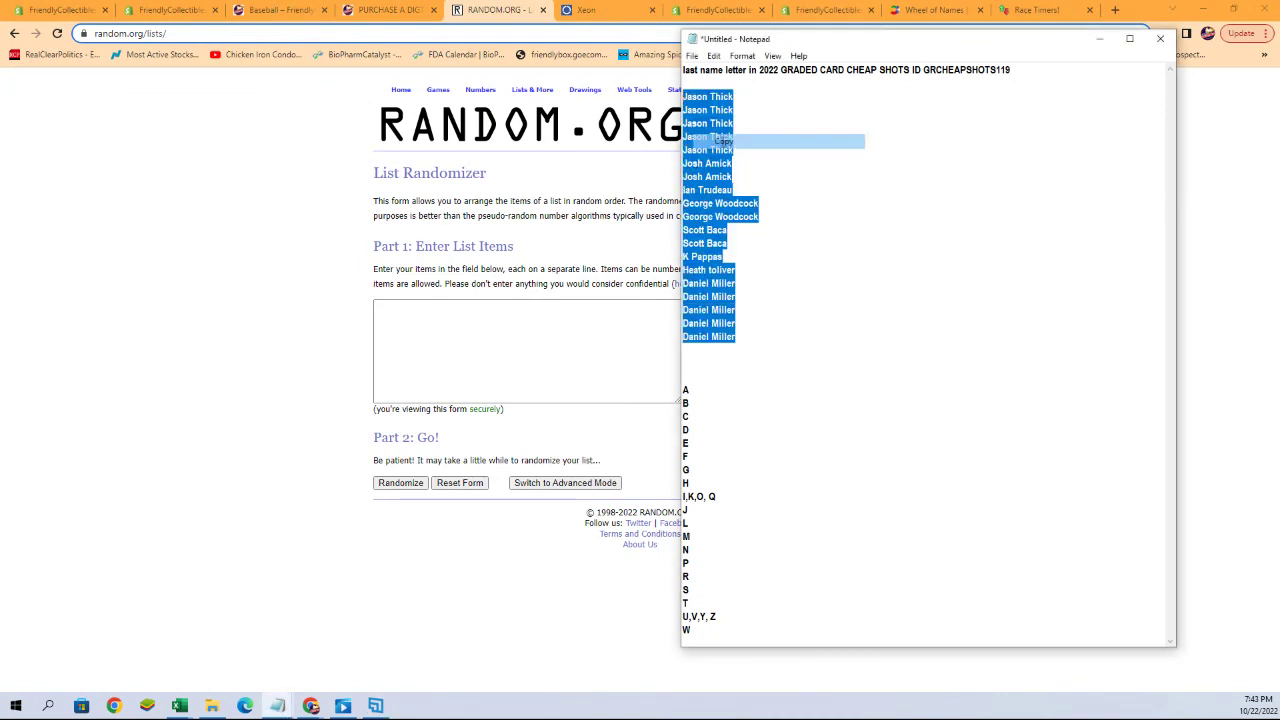
{"action": "right_click", "coordinate": [446, 332]}
{"action": "left_click", "coordinate": [477, 433]}
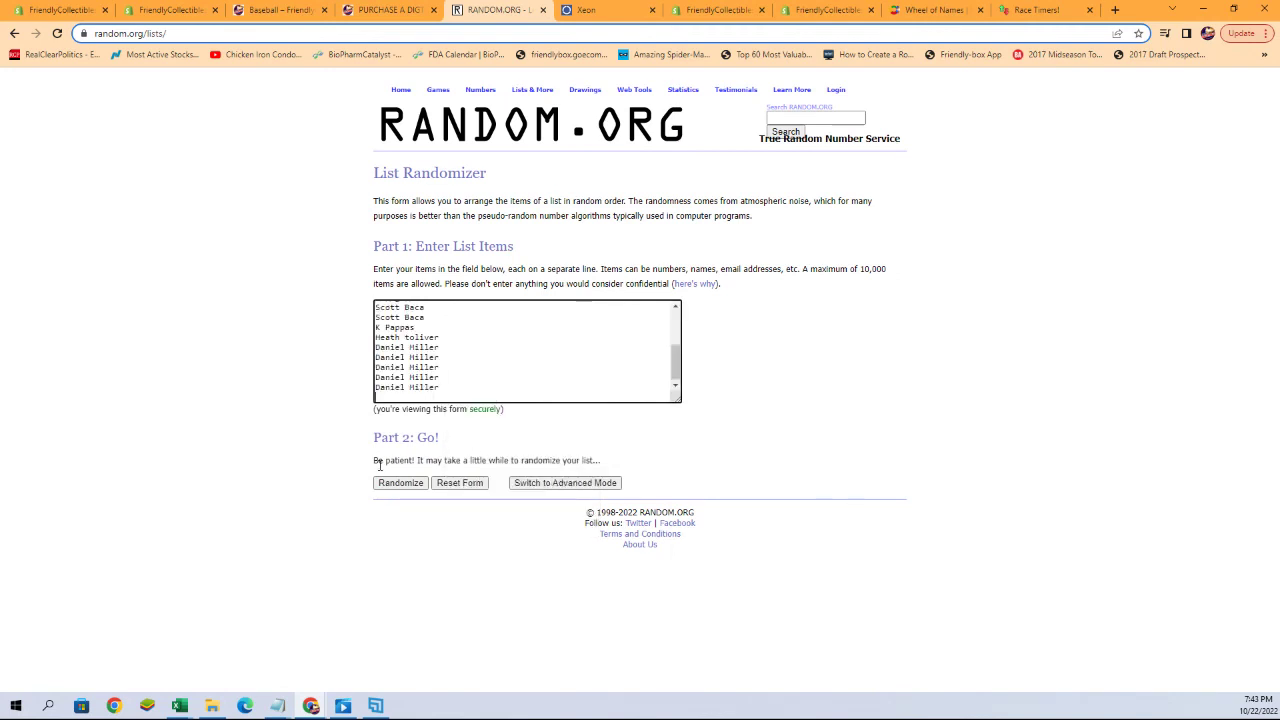
{"action": "key", "text": "BackSpace"}
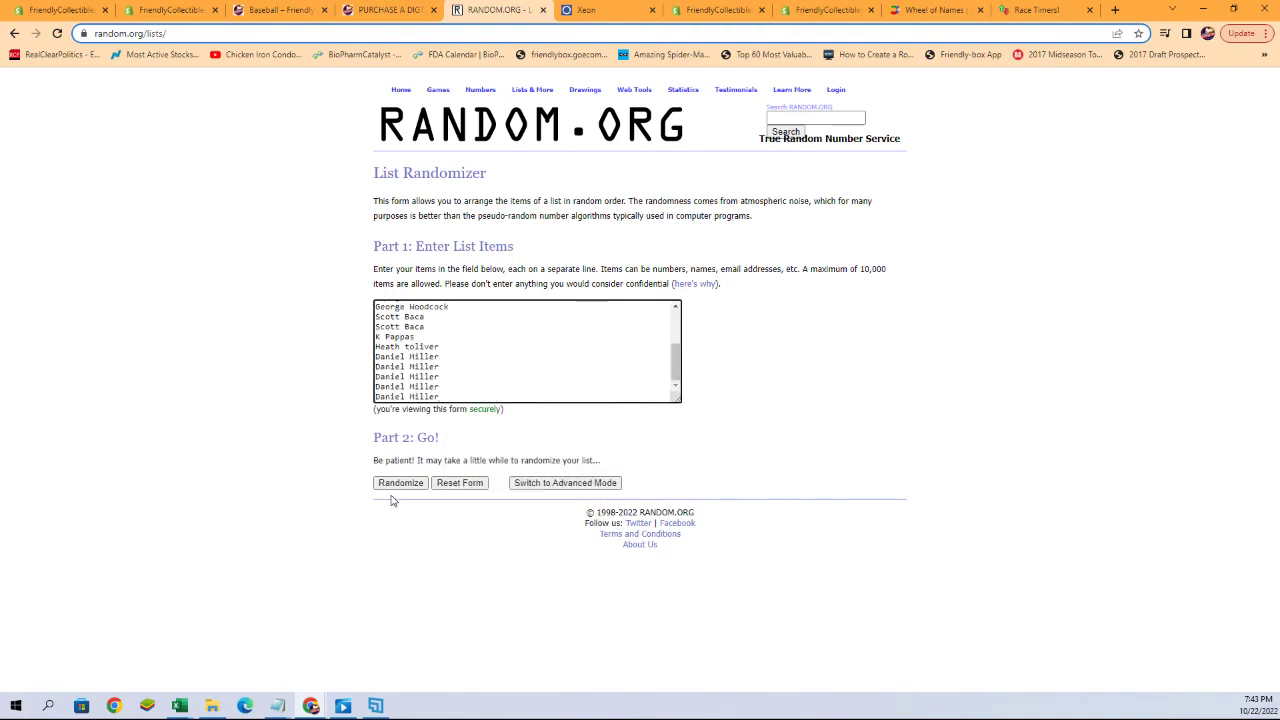
Step: Shuffle the 19 names repeatedly, then copy the randomized list
{"action": "left_click", "coordinate": [394, 485]}
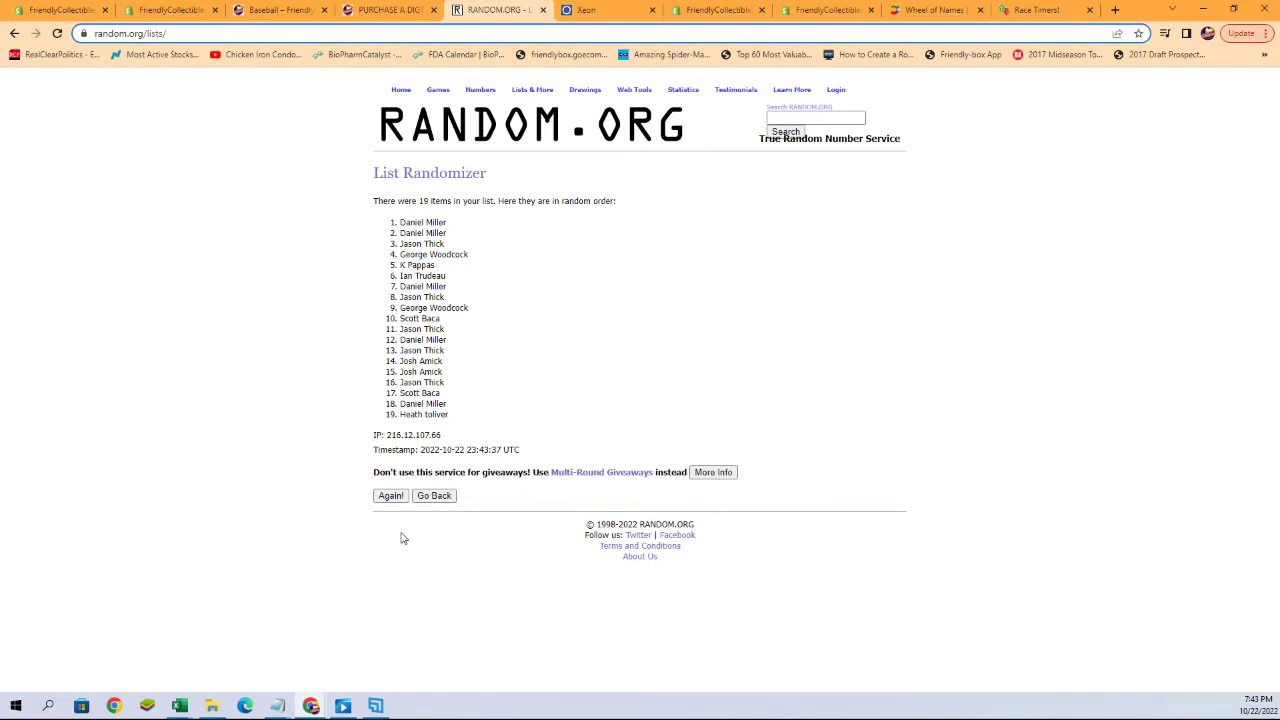
{"action": "left_click", "coordinate": [391, 496]}
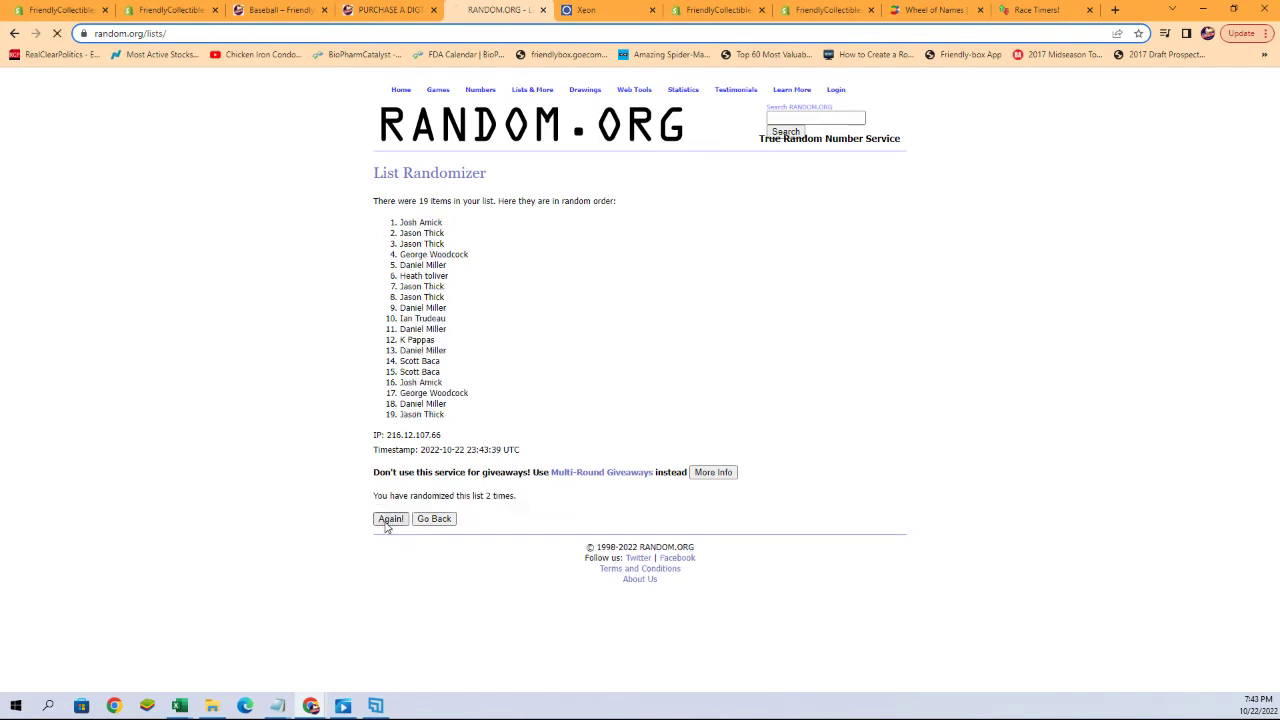
{"action": "left_click", "coordinate": [386, 520]}
{"action": "left_click", "coordinate": [386, 520]}
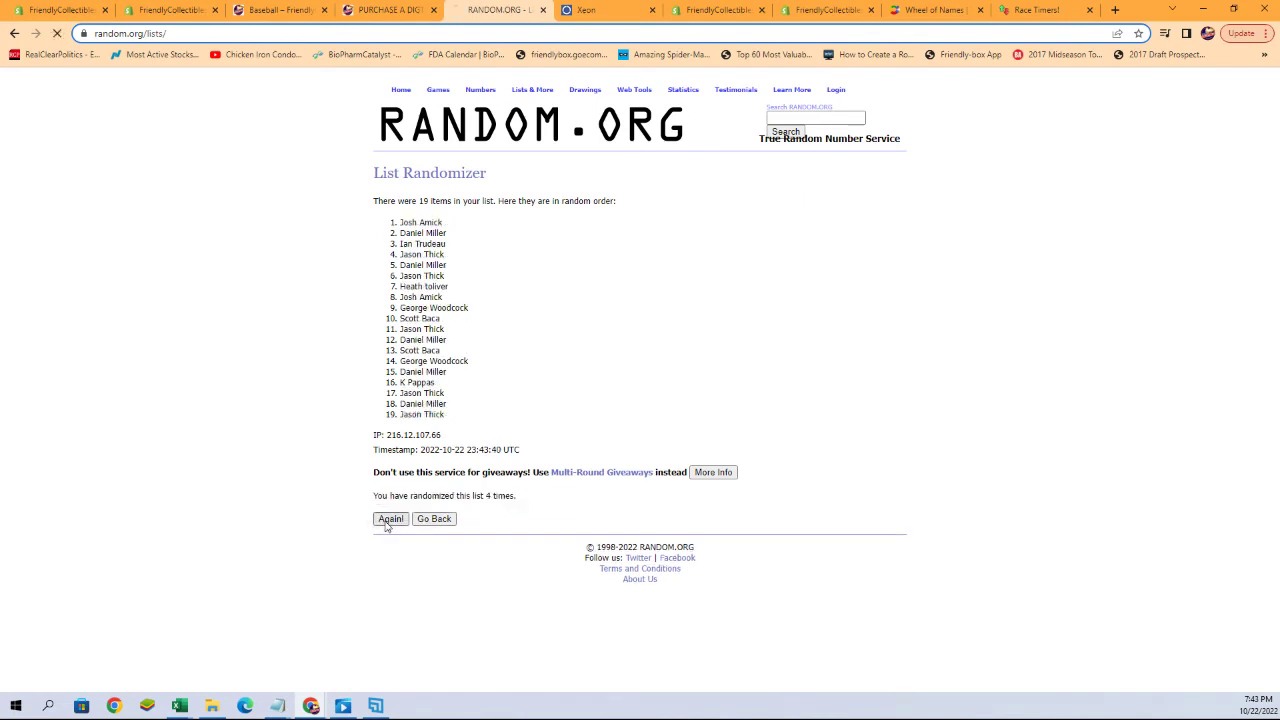
{"action": "left_click", "coordinate": [387, 522]}
{"action": "left_click", "coordinate": [387, 522]}
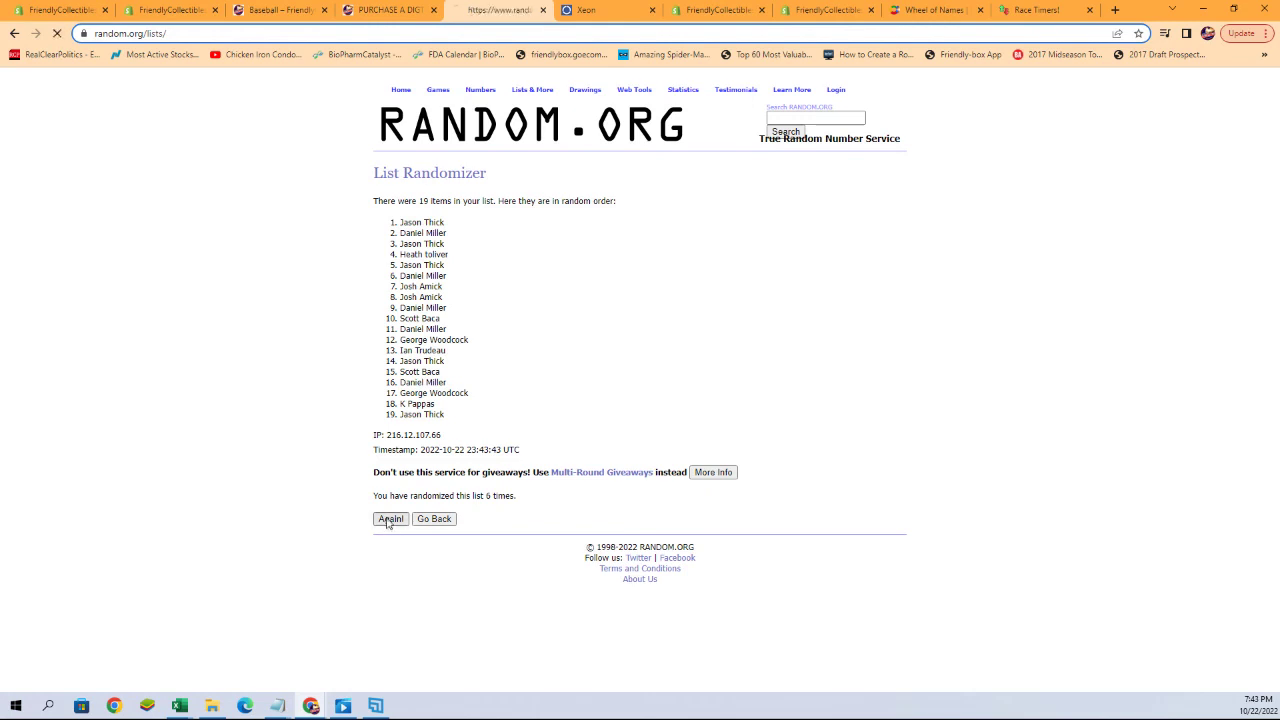
{"action": "mouse_move", "coordinate": [446, 418]}
{"action": "left_mouse_down"}
{"action": "mouse_move", "coordinate": [402, 382]}
{"action": "mouse_move", "coordinate": [393, 227]}
{"action": "left_mouse_up"}
{"action": "right_click", "coordinate": [414, 223]}
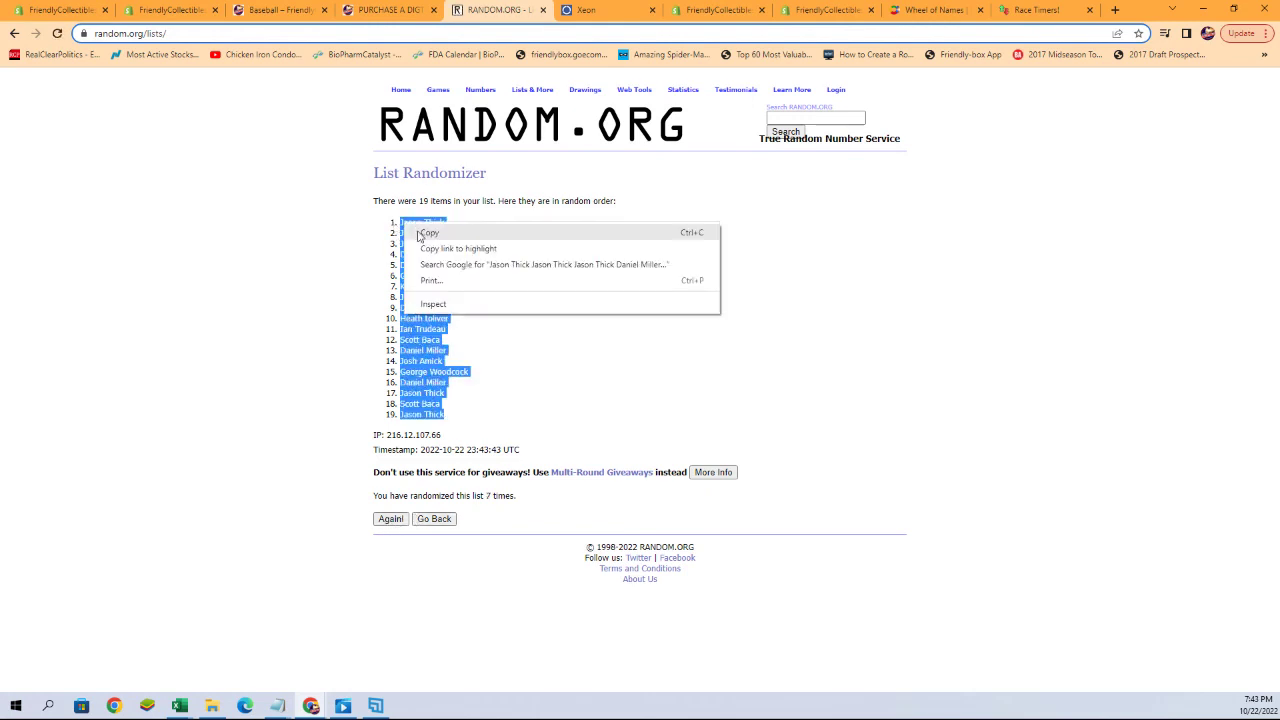
{"action": "left_click", "coordinate": [420, 235]}
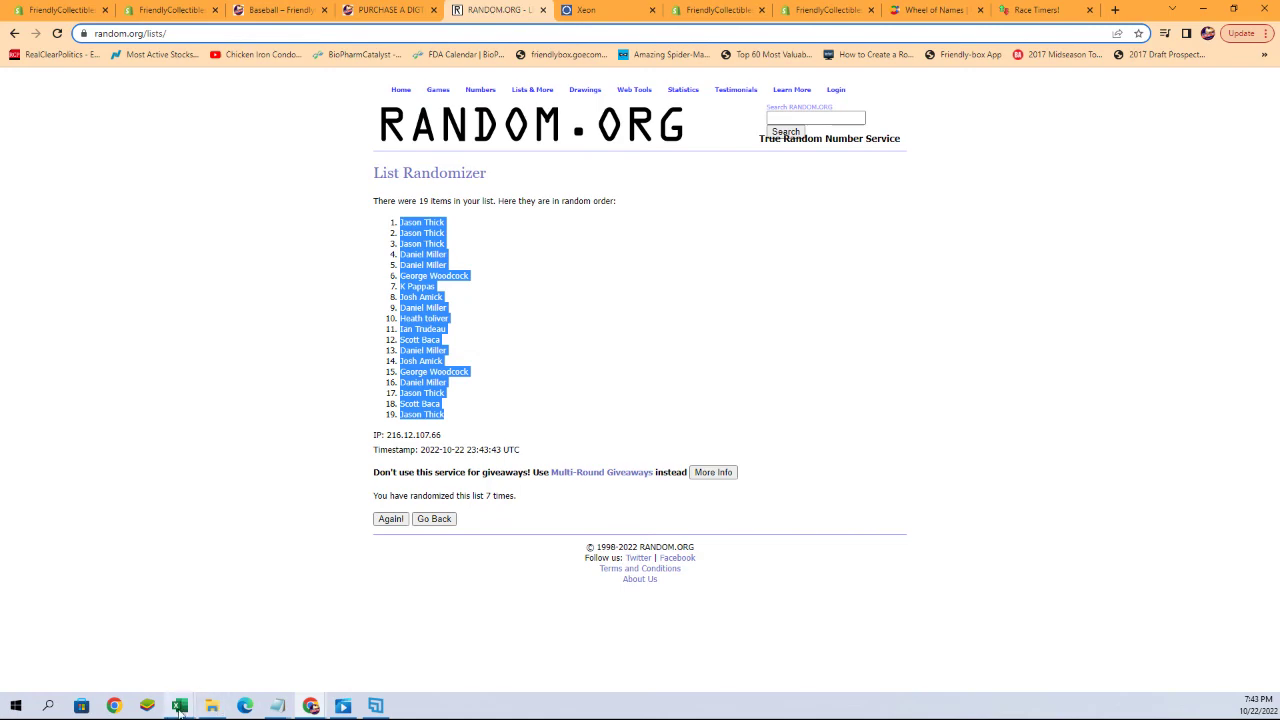
Step: Paste the shuffled names as text into A2:A20, then bring back the empty List Randomizer
{"action": "mouse_move", "coordinate": [180, 706]}
{"action": "left_click", "coordinate": [273, 650]}
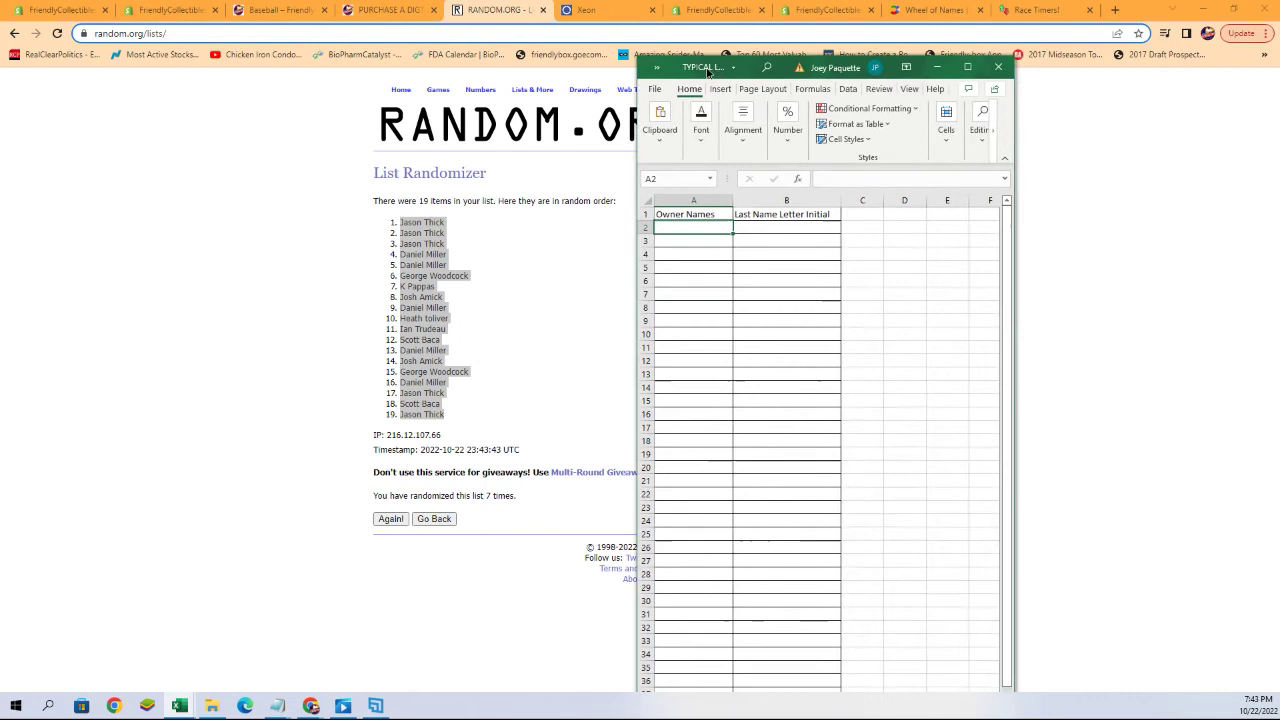
{"action": "right_click", "coordinate": [665, 201]}
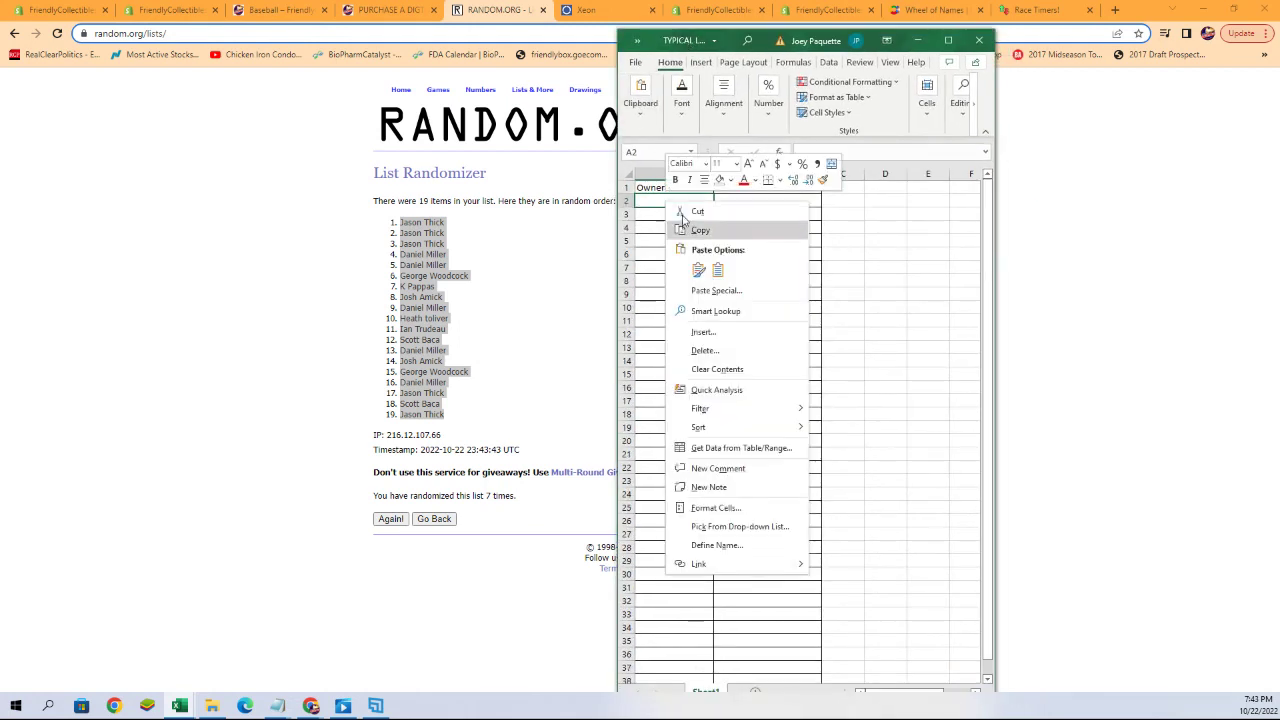
{"action": "left_click", "coordinate": [705, 294]}
{"action": "left_click", "coordinate": [596, 221]}
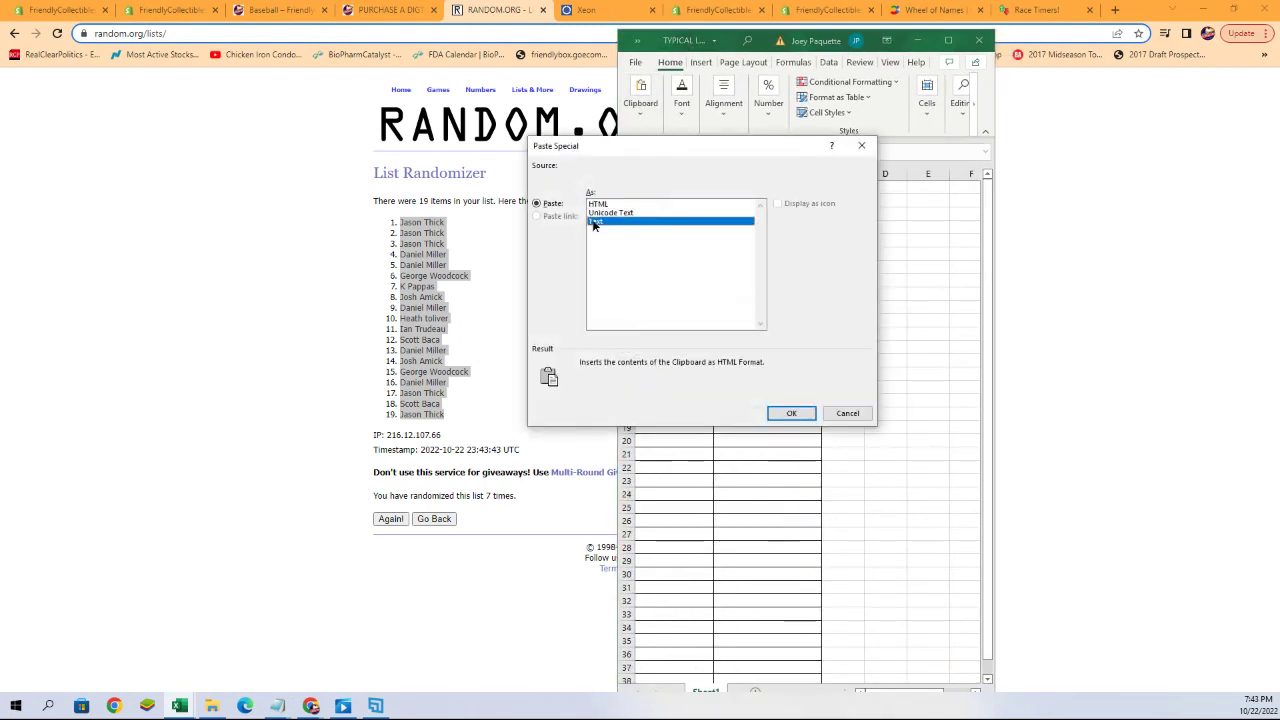
{"action": "left_click", "coordinate": [785, 414]}
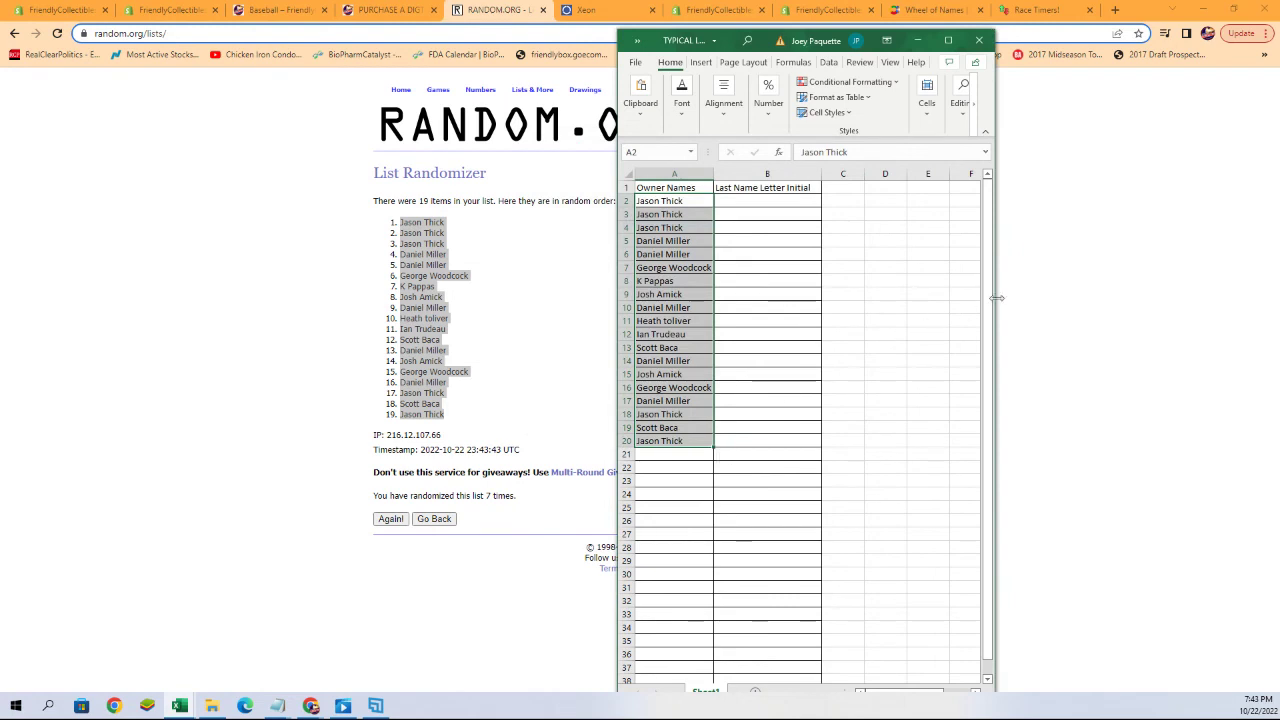
{"action": "mouse_move", "coordinate": [530, 90]}
{"action": "left_click", "coordinate": [532, 112]}
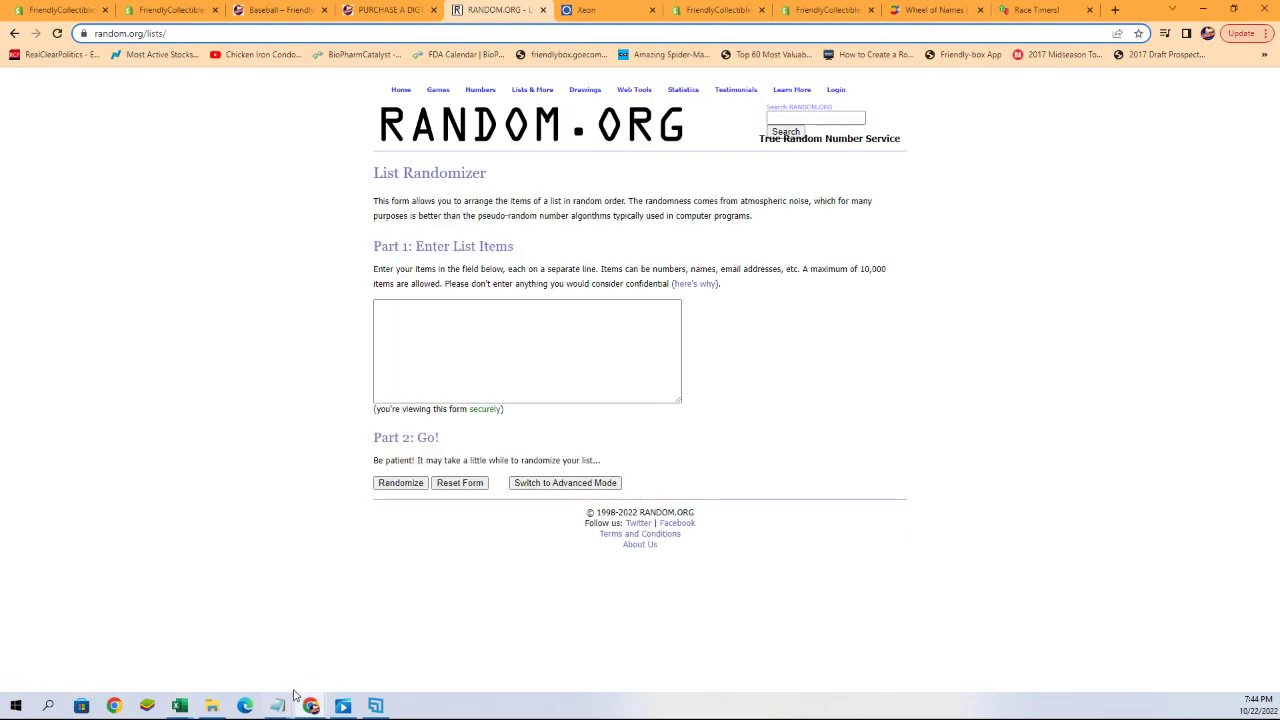
Step: Copy the A–W letter list from Notepad into the List Randomizer's item box
{"action": "mouse_move", "coordinate": [281, 706]}
{"action": "left_click", "coordinate": [320, 650]}
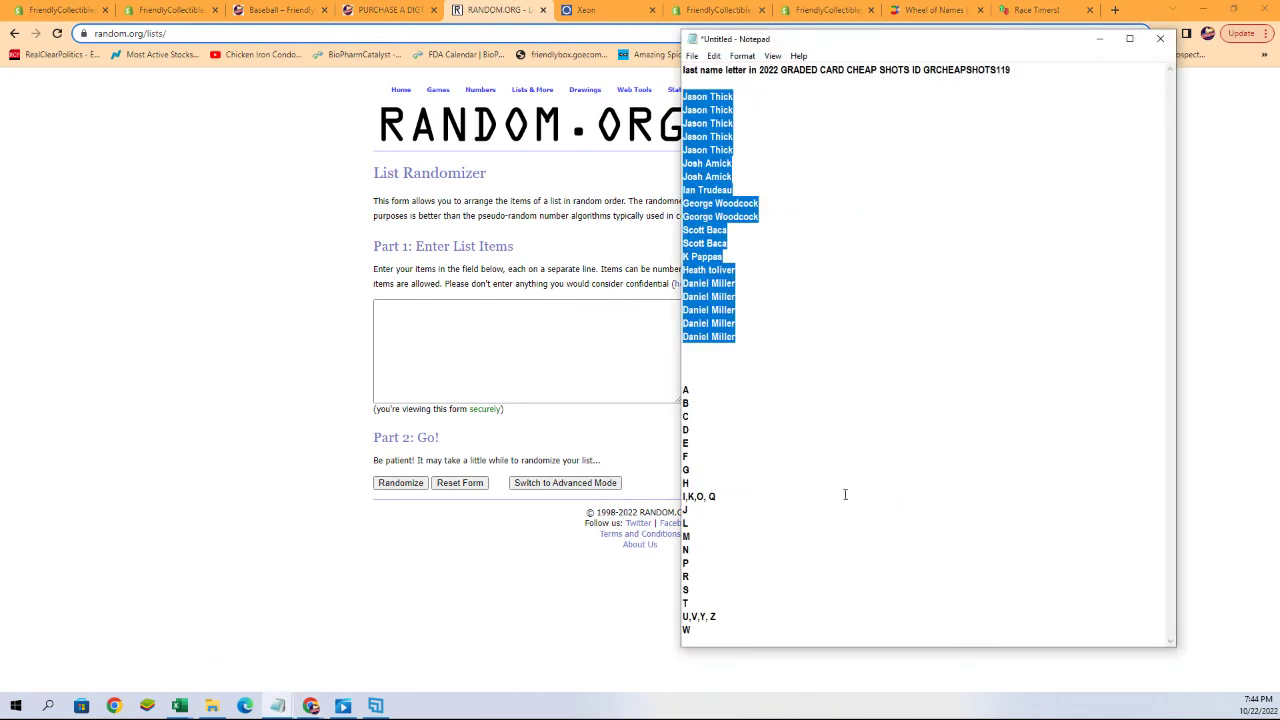
{"action": "left_click_drag", "start_coordinate": [685, 388], "coordinate": [688, 630]}
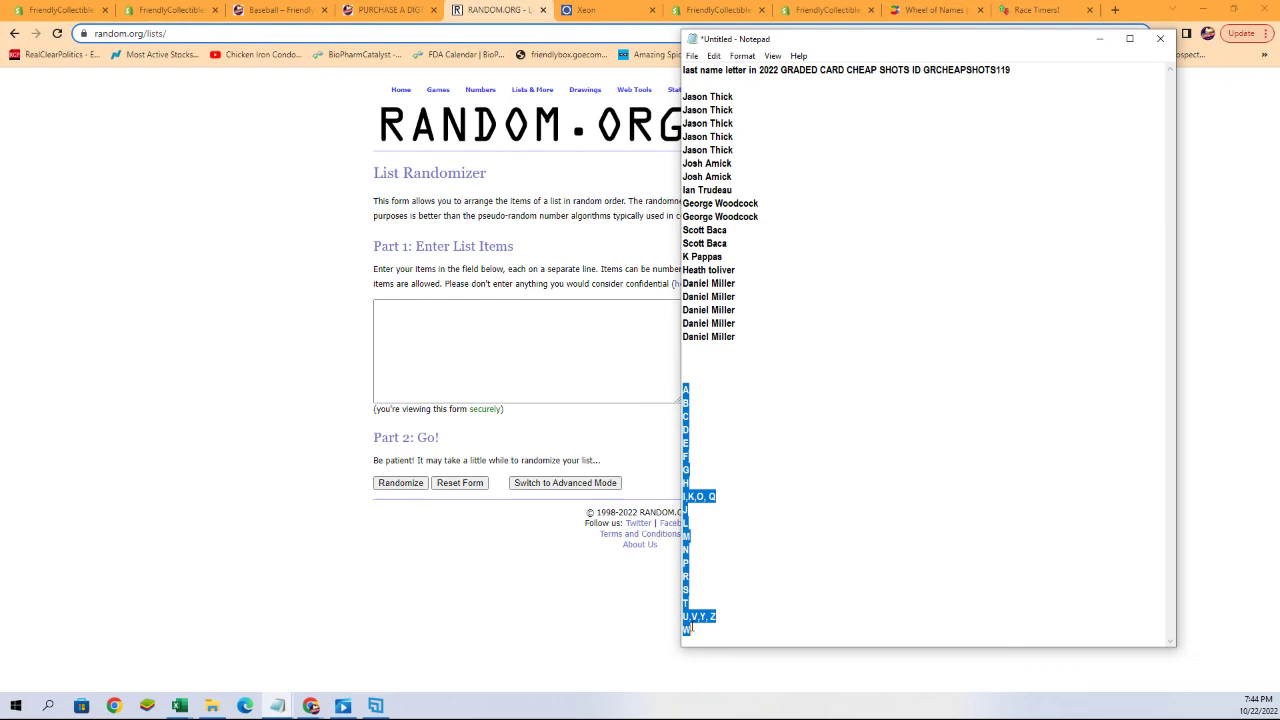
{"action": "right_click", "coordinate": [688, 622]}
{"action": "left_click", "coordinate": [745, 452]}
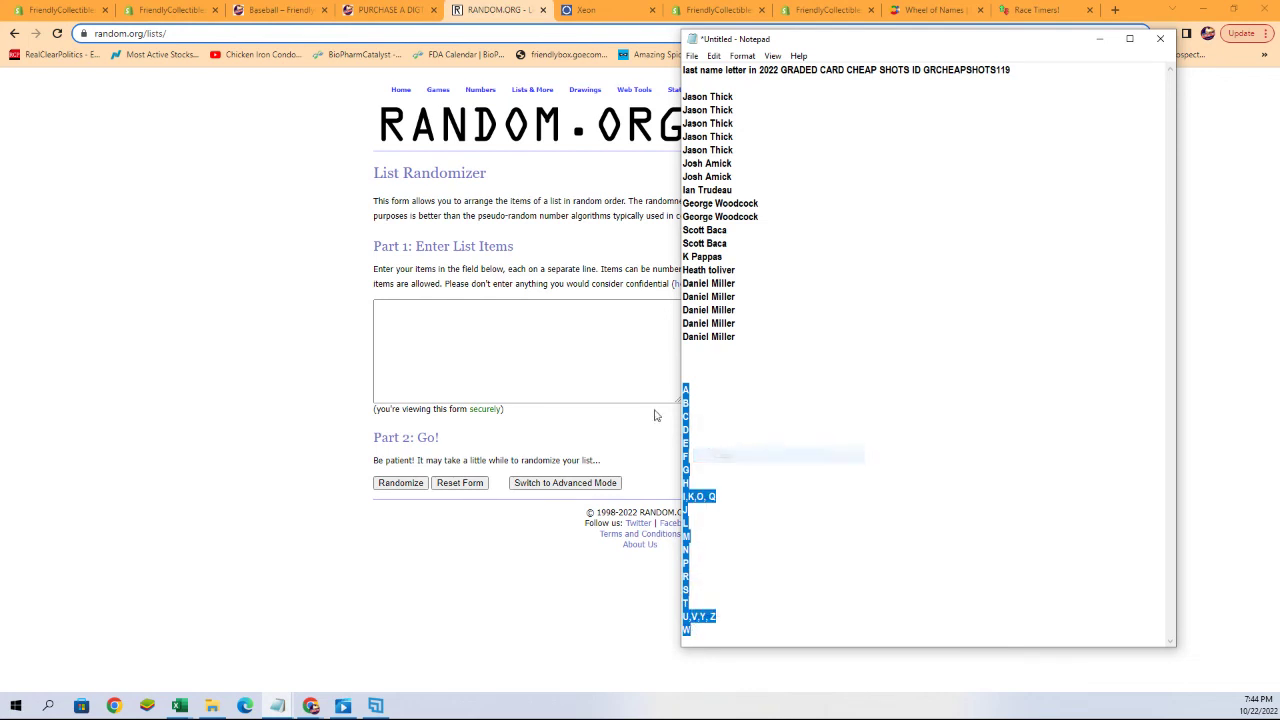
{"action": "left_click", "coordinate": [496, 311]}
{"action": "right_click", "coordinate": [496, 311]}
{"action": "left_click", "coordinate": [538, 416]}
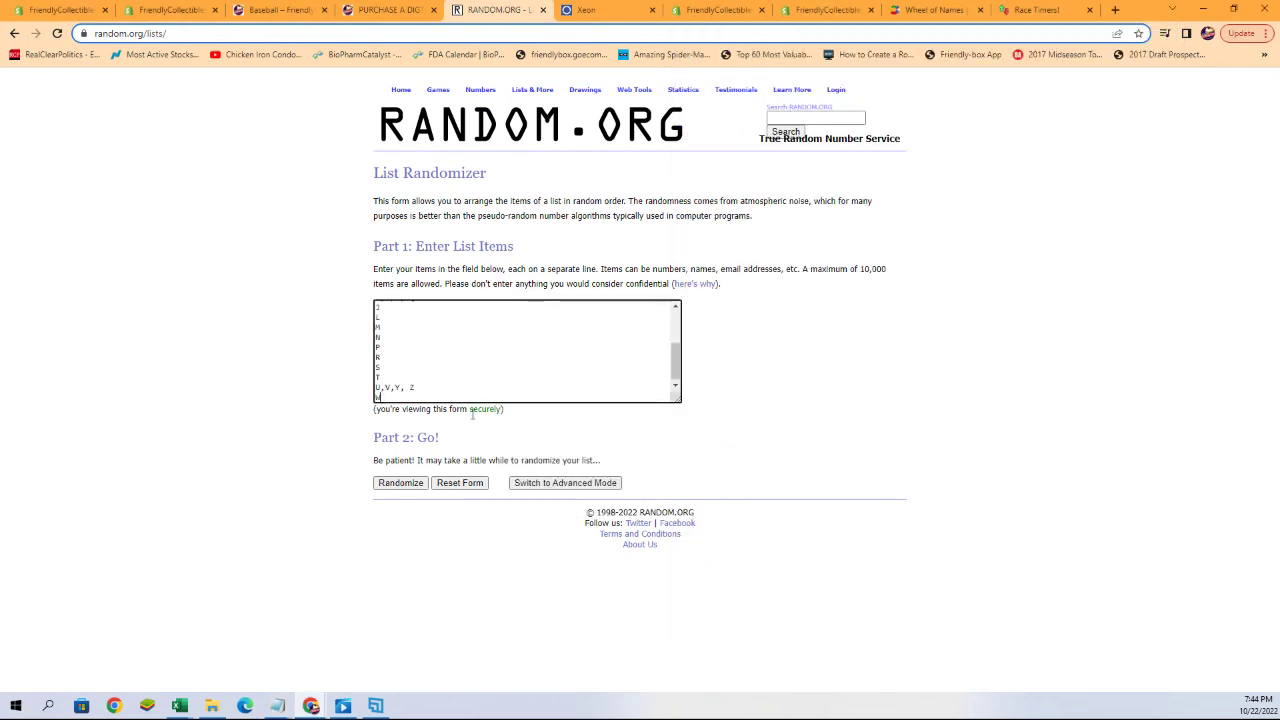
Step: Shuffle the 19 letter groups seven times, then copy the result, W first and R last
{"action": "left_click", "coordinate": [394, 485]}
{"action": "left_click", "coordinate": [390, 496]}
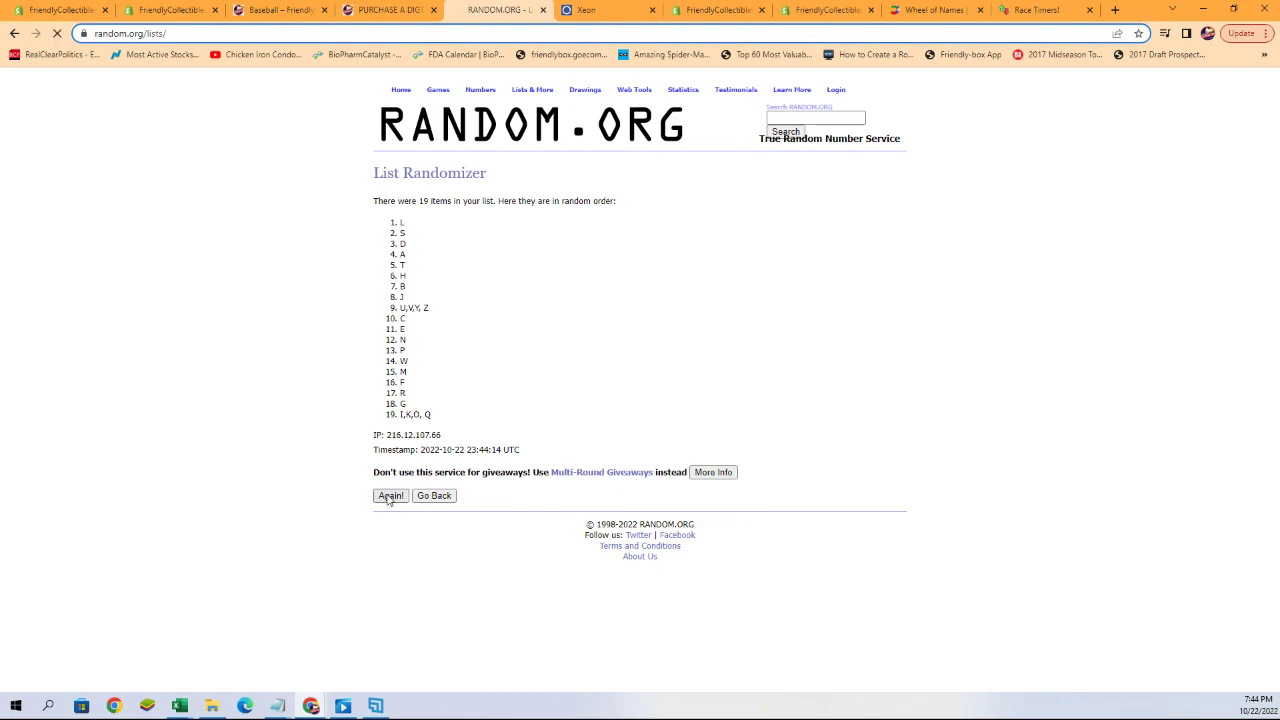
{"action": "left_click", "coordinate": [389, 520]}
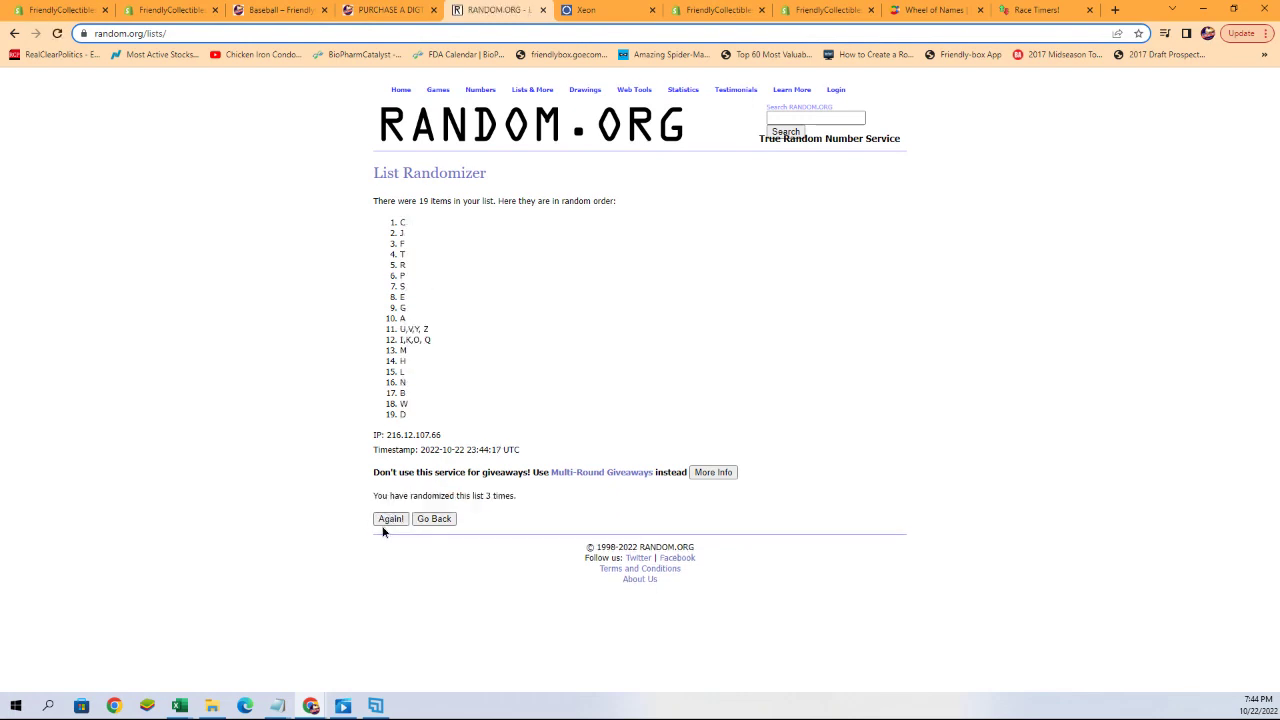
{"action": "left_click", "coordinate": [383, 524]}
{"action": "left_click", "coordinate": [382, 522]}
{"action": "left_click", "coordinate": [383, 524]}
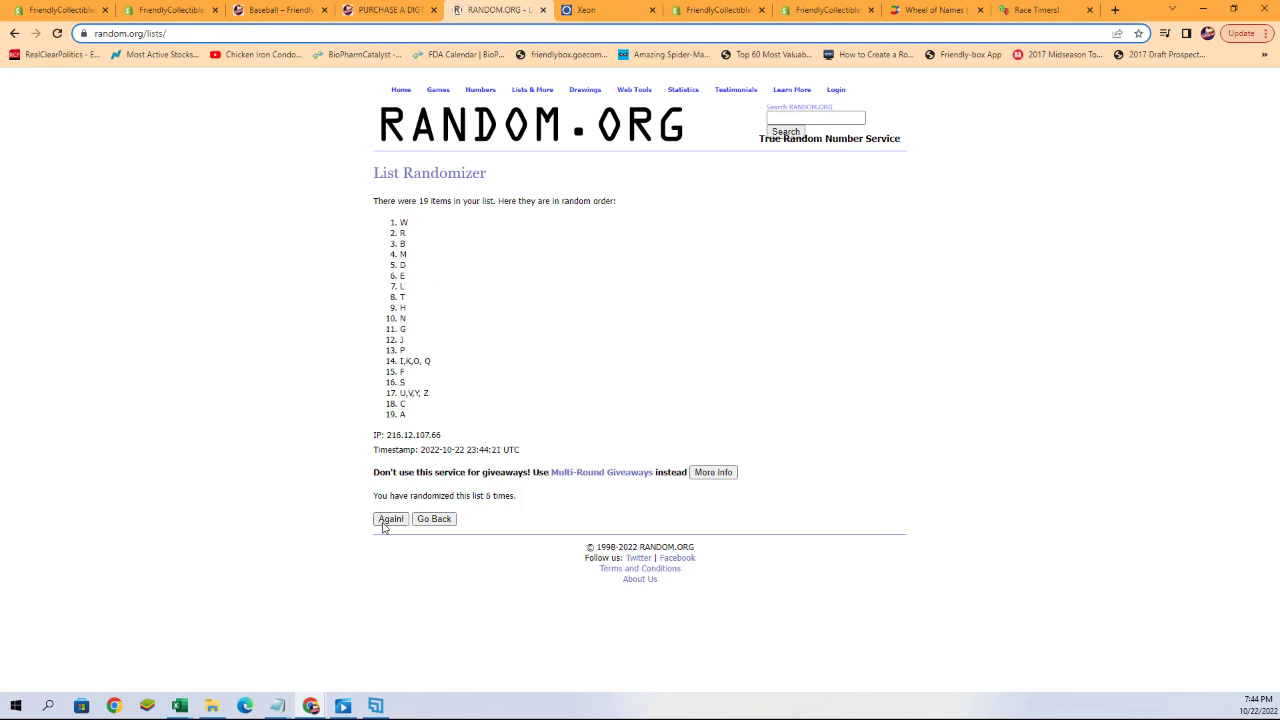
{"action": "left_click", "coordinate": [383, 524]}
{"action": "left_click_drag", "start_coordinate": [409, 414], "coordinate": [390, 370]}
{"action": "left_click_drag", "start_coordinate": [403, 221], "coordinate": [407, 418]}
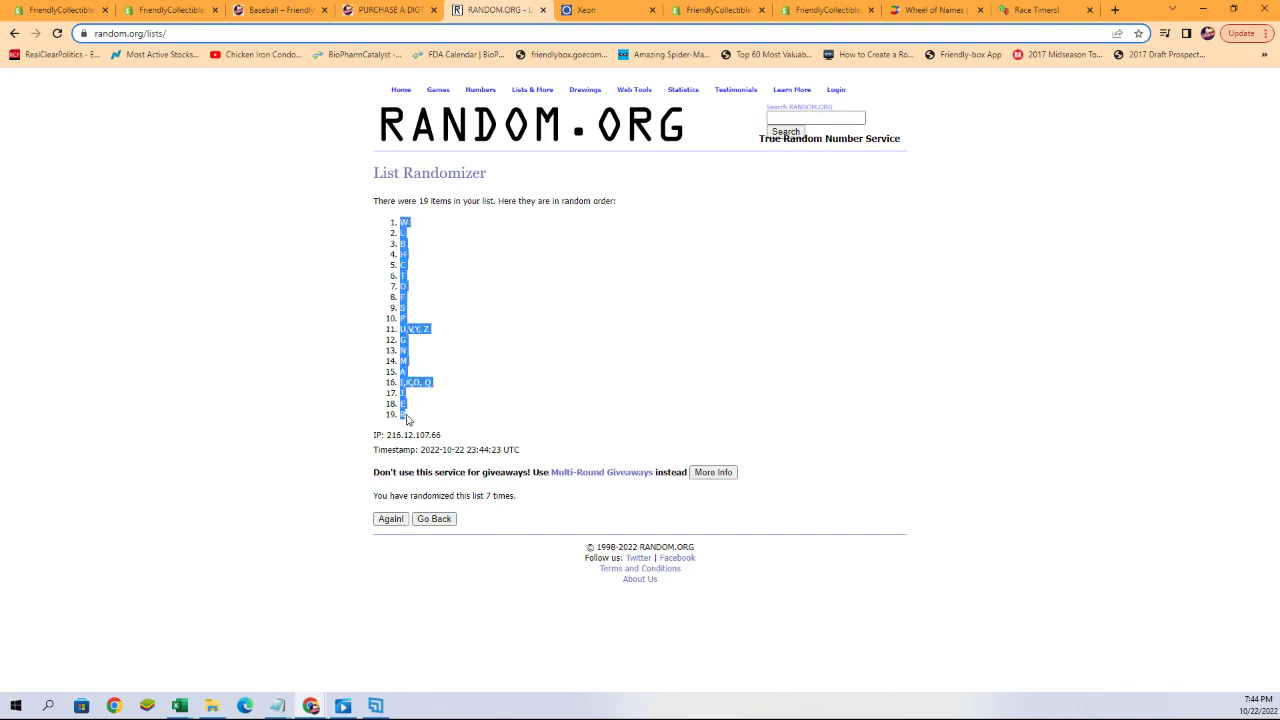
{"action": "right_click", "coordinate": [405, 376]}
{"action": "left_click", "coordinate": [432, 389]}
Step: Paste the shuffled letters as text into B2:B20 beside the owner names
{"action": "mouse_move", "coordinate": [179, 706]}
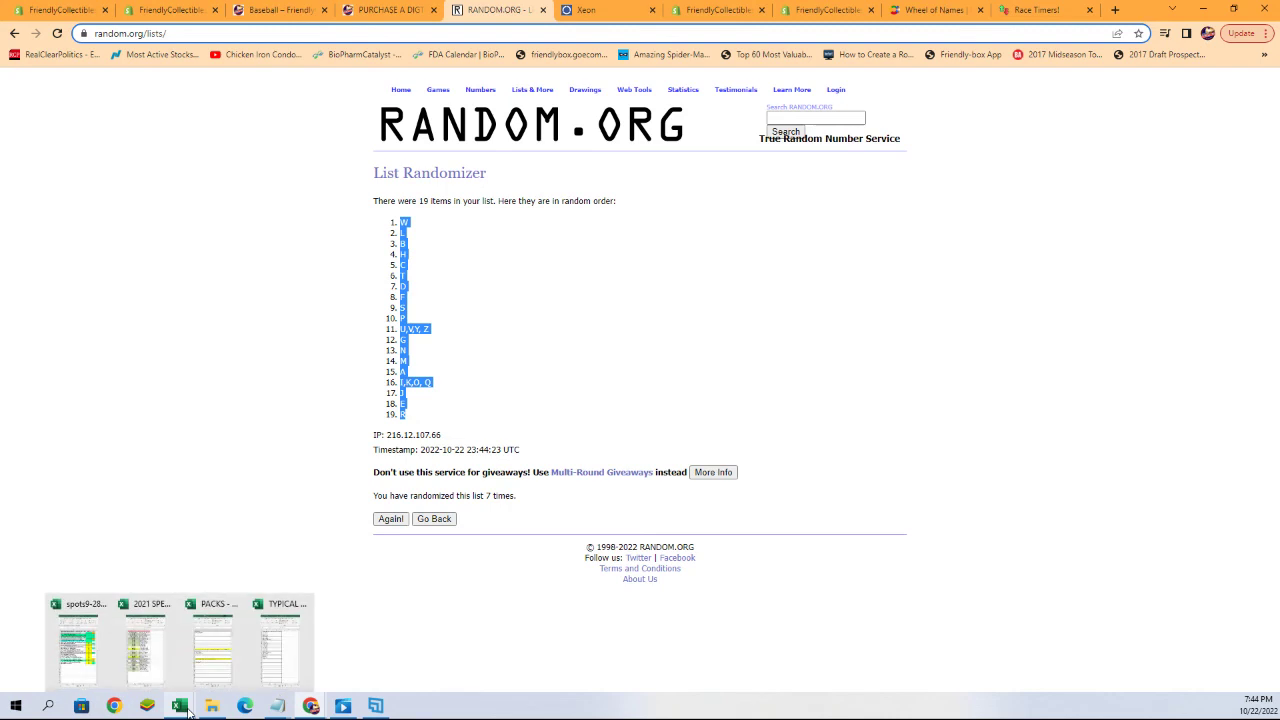
{"action": "left_click", "coordinate": [265, 650]}
{"action": "left_click", "coordinate": [752, 204]}
{"action": "right_click", "coordinate": [752, 205]}
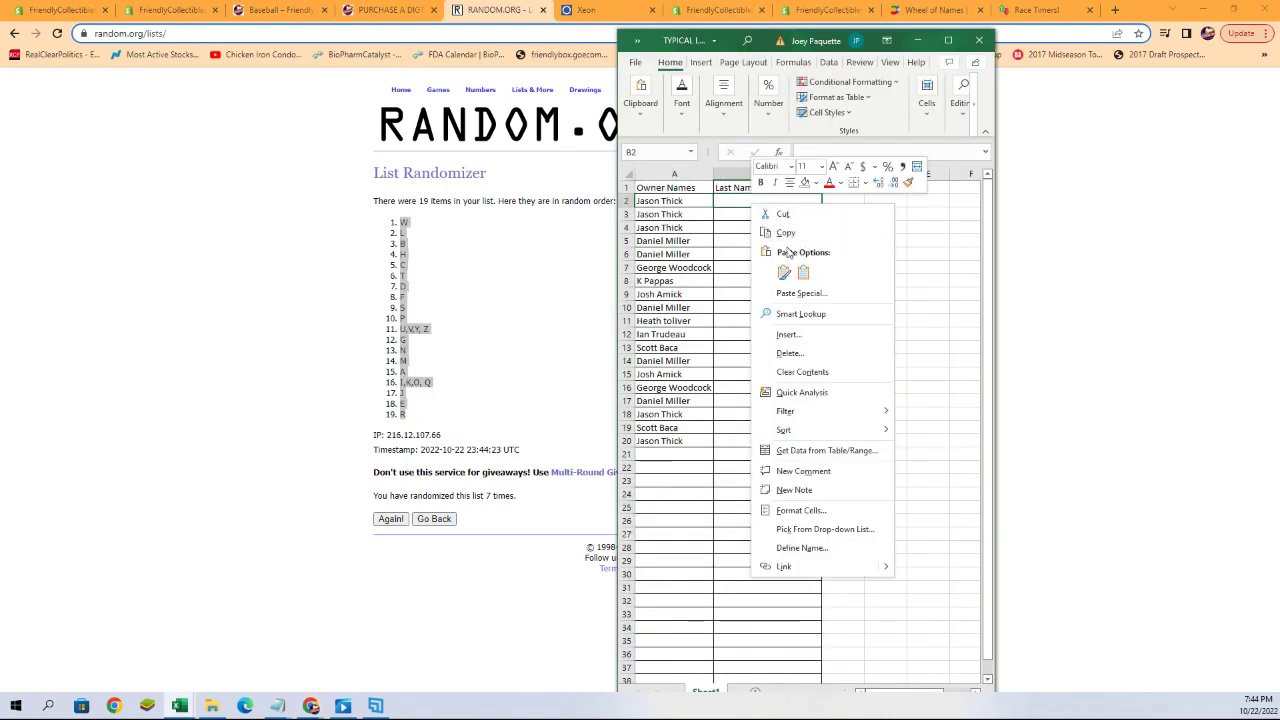
{"action": "left_click", "coordinate": [787, 292]}
{"action": "left_click", "coordinate": [688, 228]}
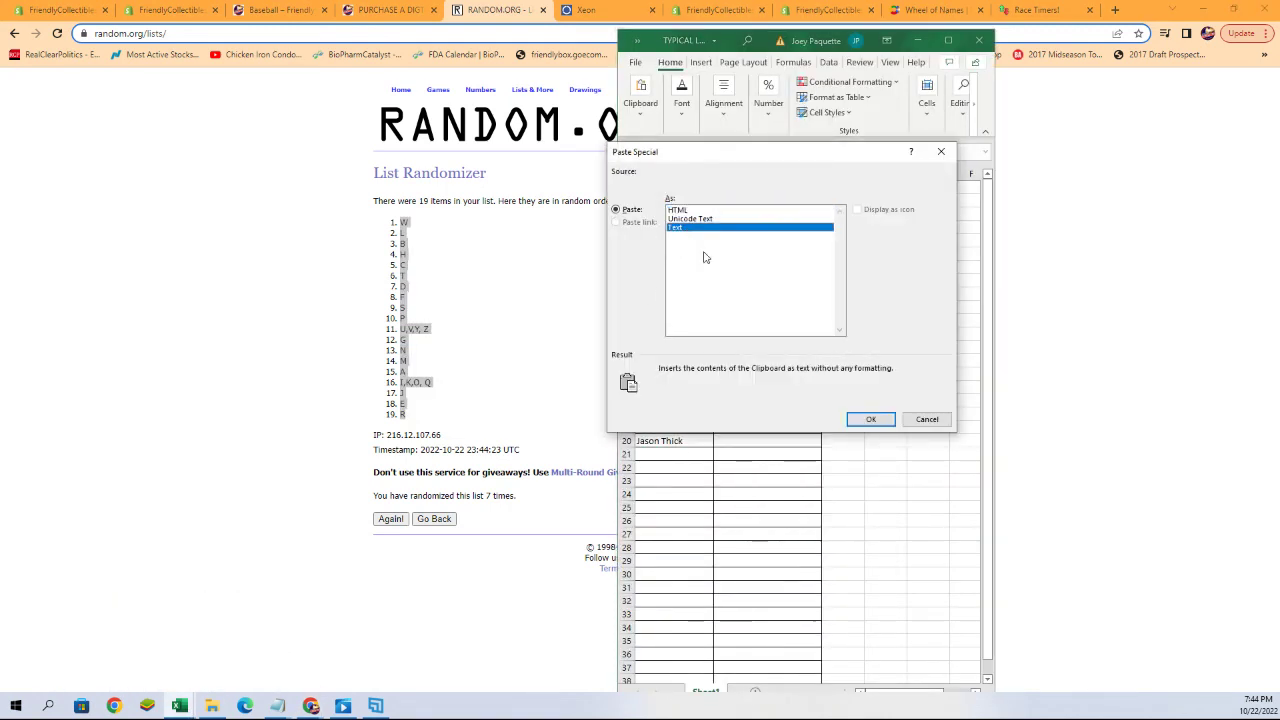
{"action": "left_click", "coordinate": [866, 418]}
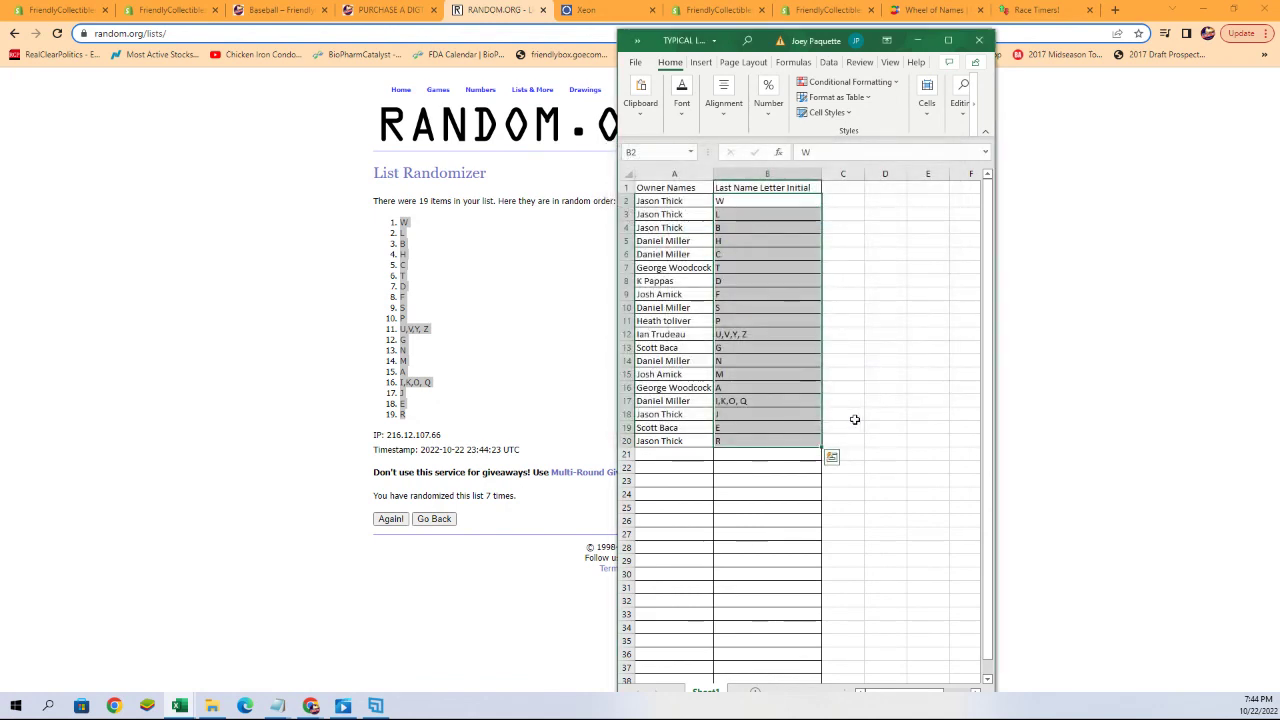
{"action": "left_click", "coordinate": [670, 190]}
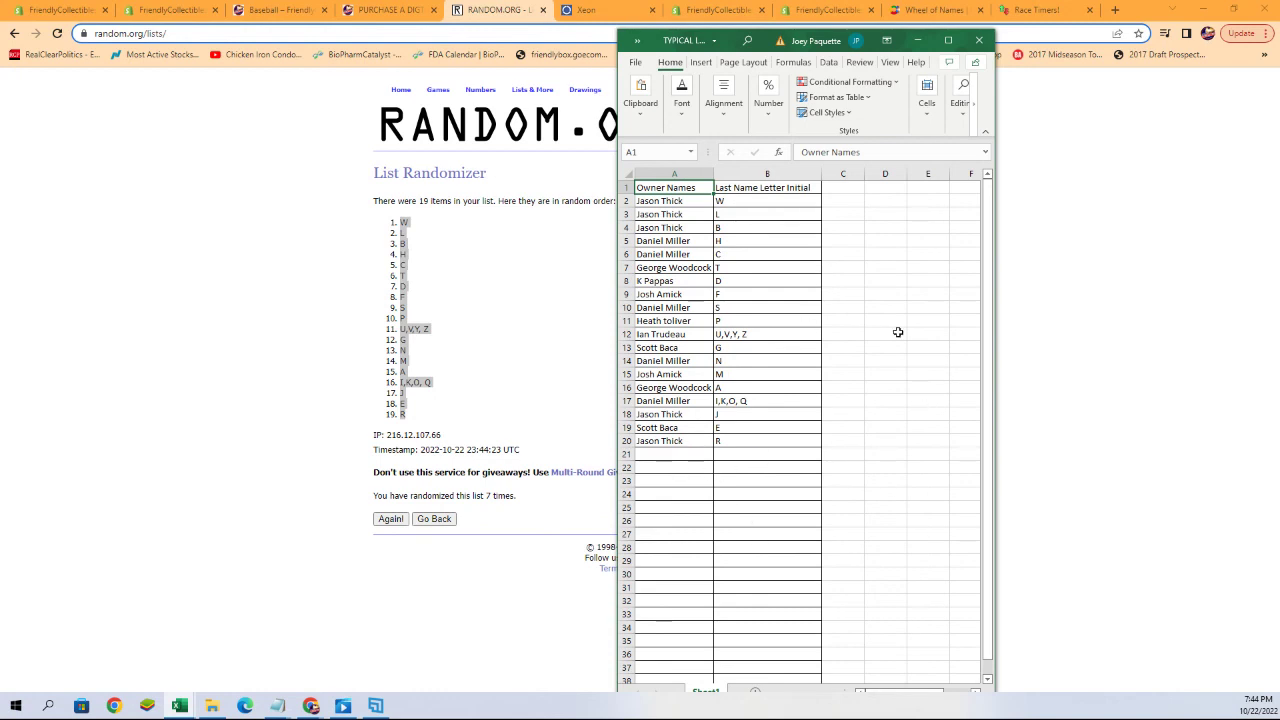
Step: Reposition the Excel window and zoom the sheet in to 140%
{"action": "left_click_drag", "start_coordinate": [678, 40], "coordinate": [601, 17]}
{"action": "left_click", "coordinate": [877, 686]}
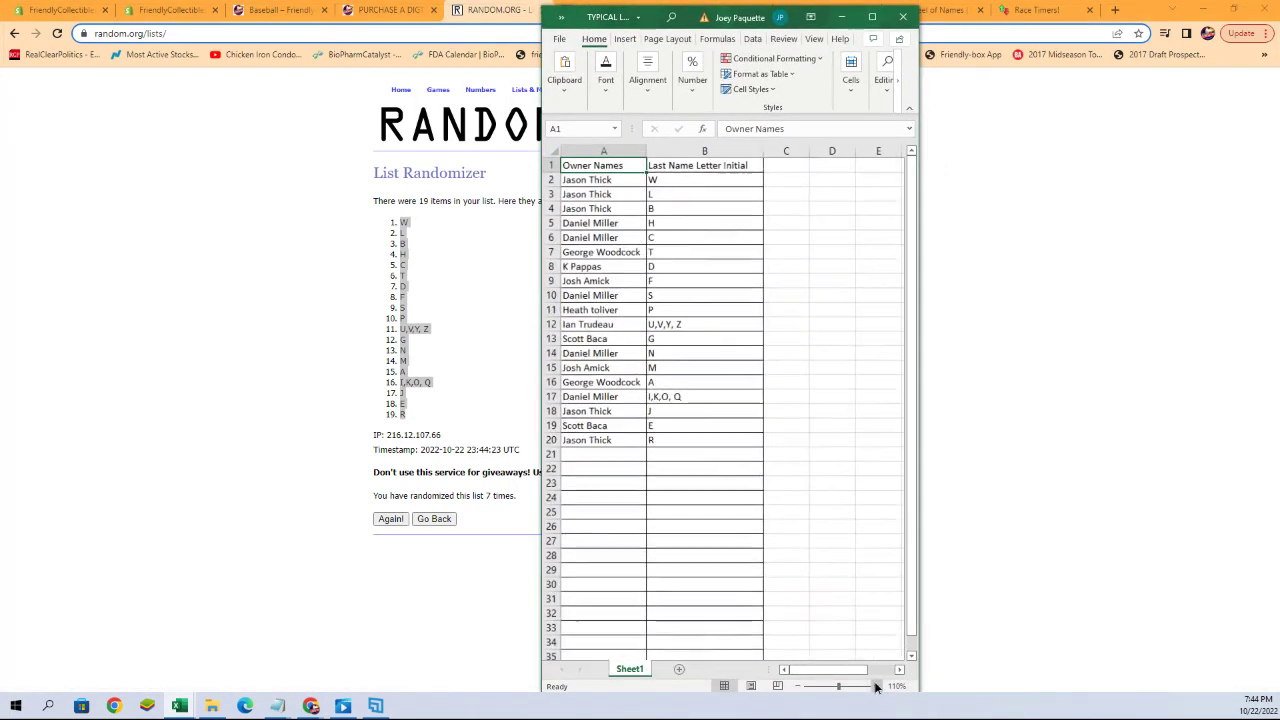
{"action": "left_click", "coordinate": [877, 686]}
{"action": "left_click", "coordinate": [877, 686]}
{"action": "left_click", "coordinate": [877, 686]}
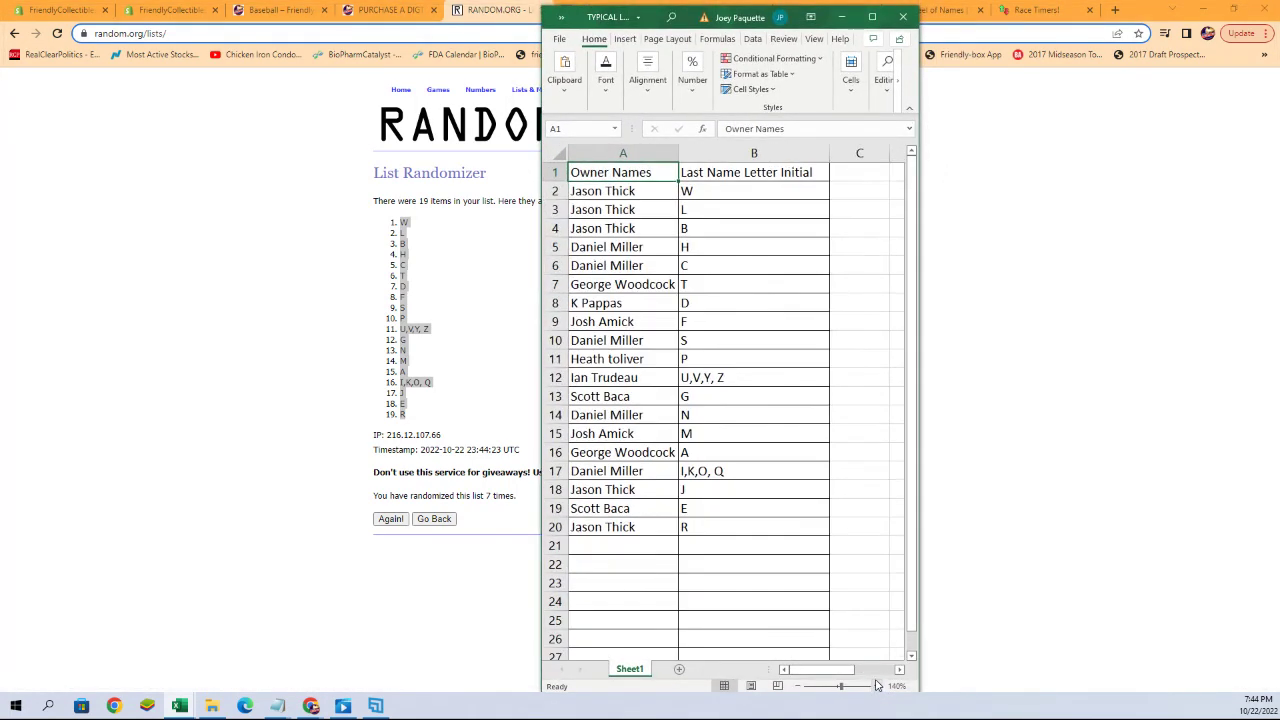